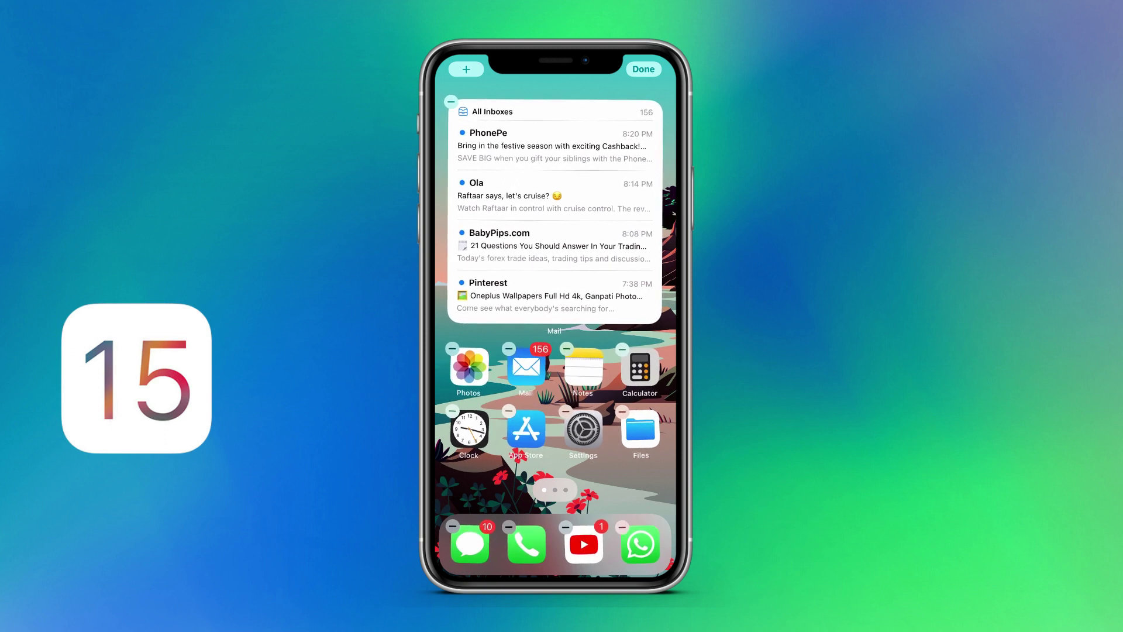
left_click(466, 69)
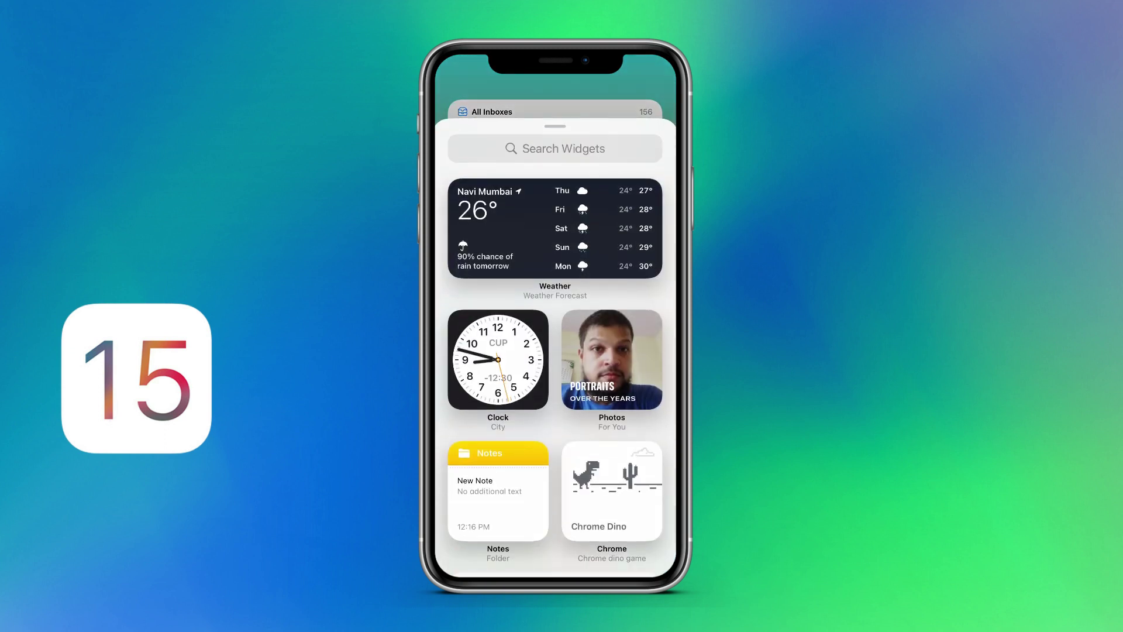
scroll(555, 352, "down", 5)
scroll(554, 352, "down", 5)
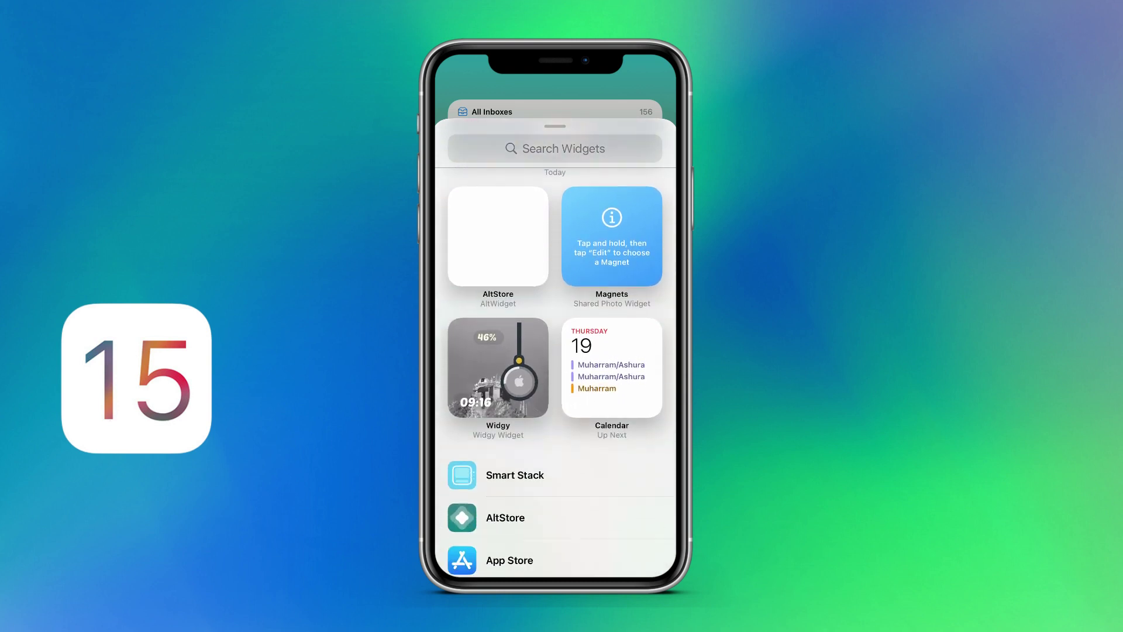
scroll(554, 351, "down", 10)
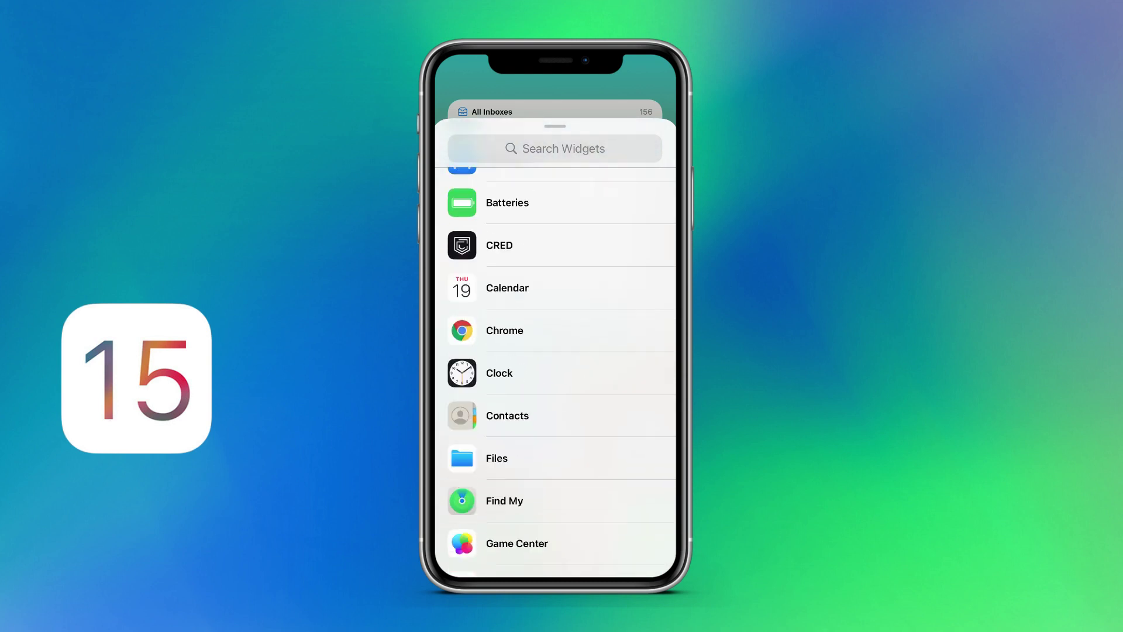
left_click(505, 448)
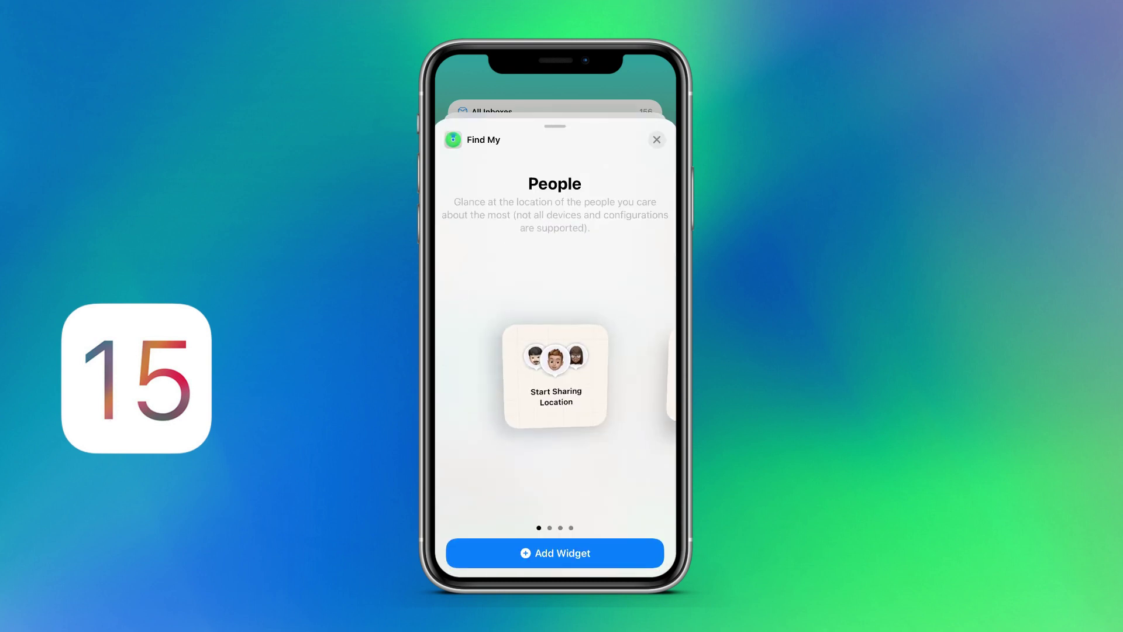
left_click_drag(615, 374, 498, 375)
left_click_drag(615, 375, 497, 375)
mouse_move(615, 375)
left_mouse_down()
mouse_move(498, 374)
mouse_move(615, 375)
left_mouse_up()
left_click_drag(498, 375, 615, 375)
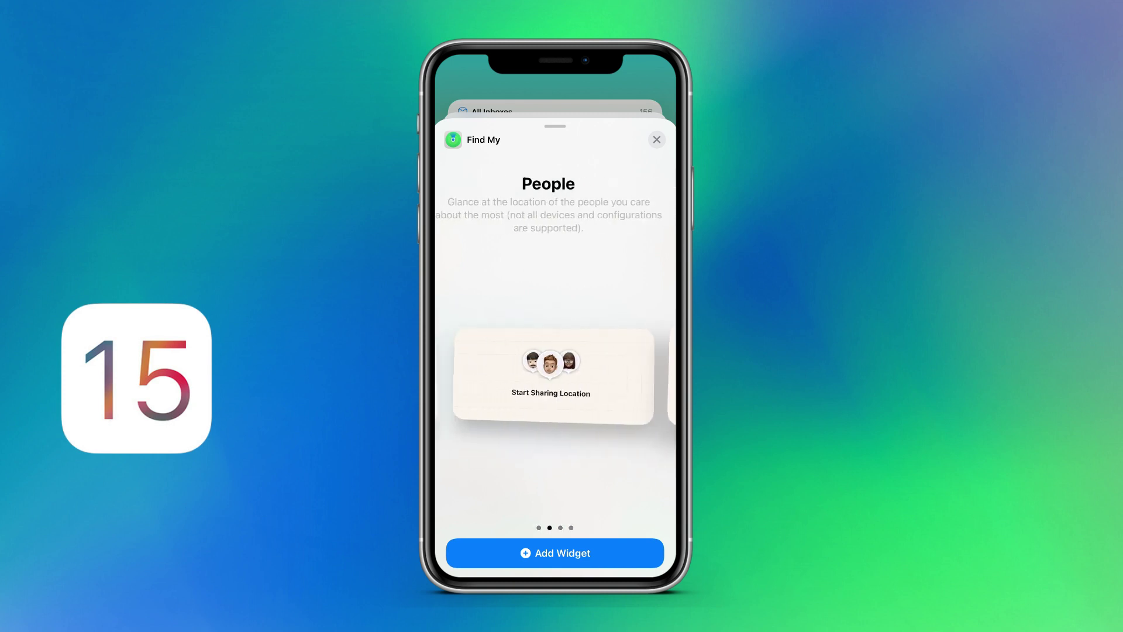
mouse_move(498, 375)
left_mouse_down()
mouse_move(615, 374)
mouse_move(498, 374)
left_mouse_up()
mouse_move(614, 375)
left_mouse_down()
mouse_move(498, 374)
mouse_move(615, 375)
left_mouse_up()
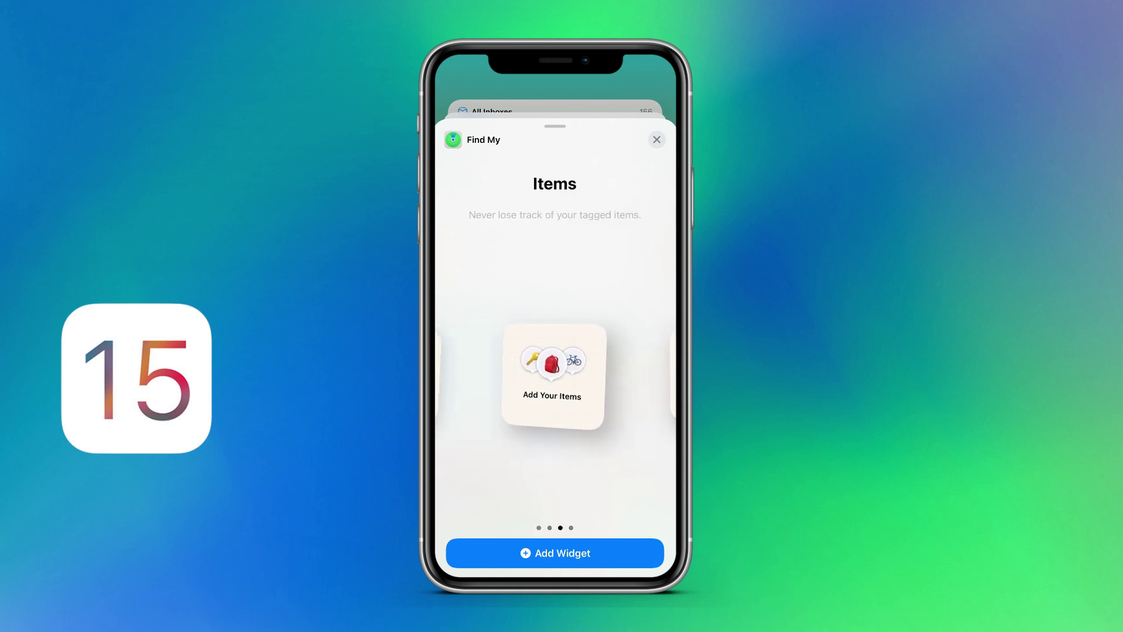
left_click_drag(498, 375, 615, 375)
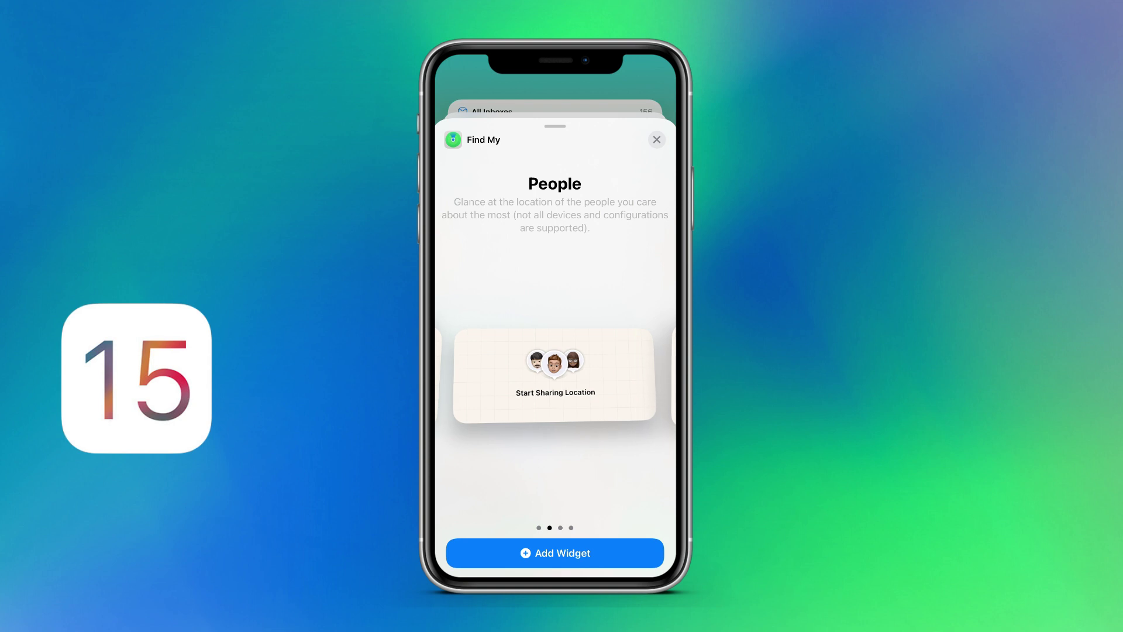
Add the medium Game Center Continue Playing widget to the home screen and finish editing.
left_click(657, 140)
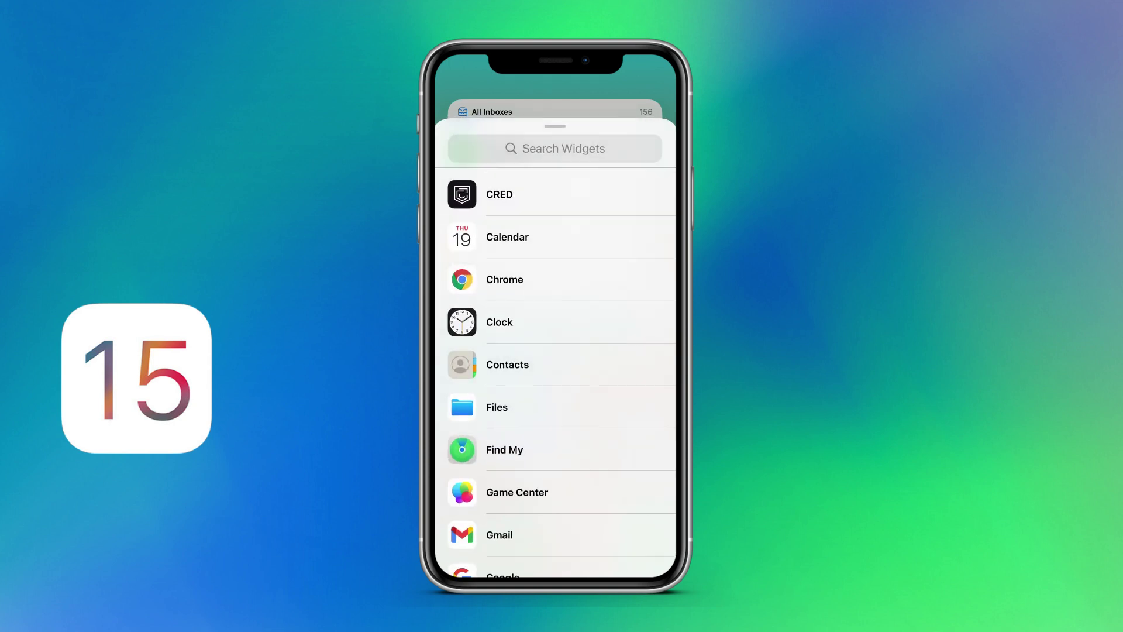
scroll(555, 375, "down", 2)
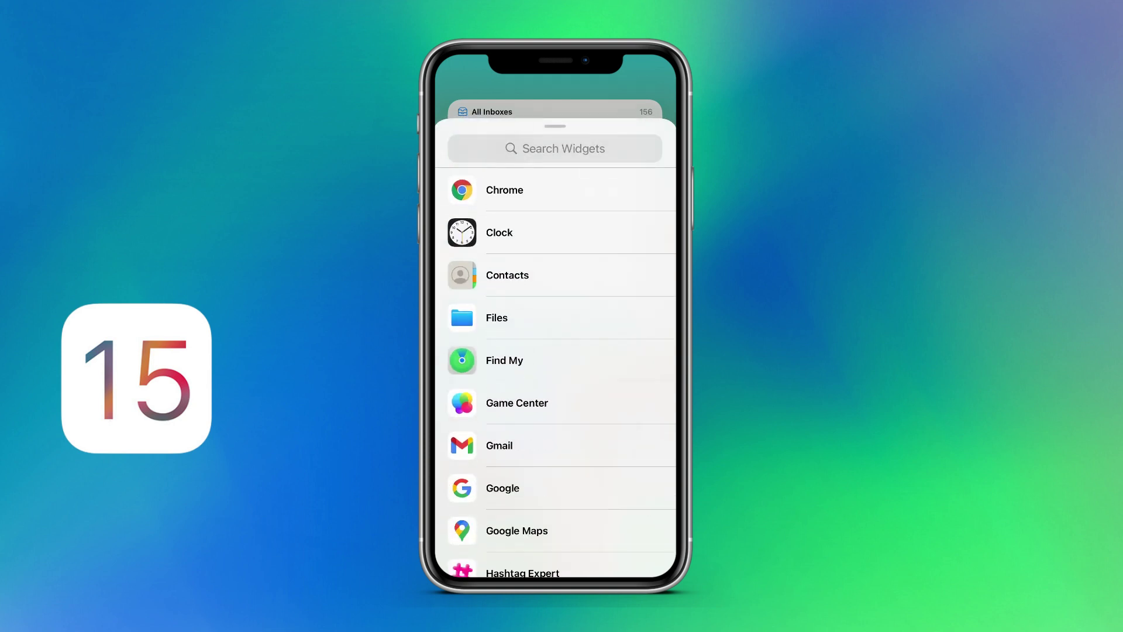
left_click(517, 403)
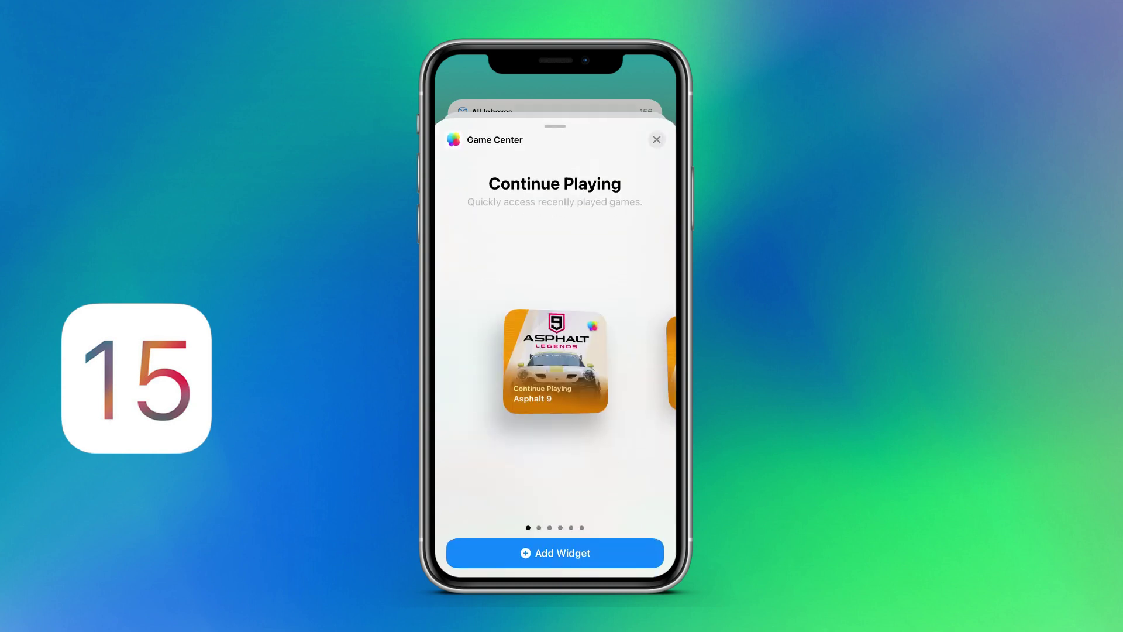
left_click_drag(608, 361, 480, 361)
left_click(555, 553)
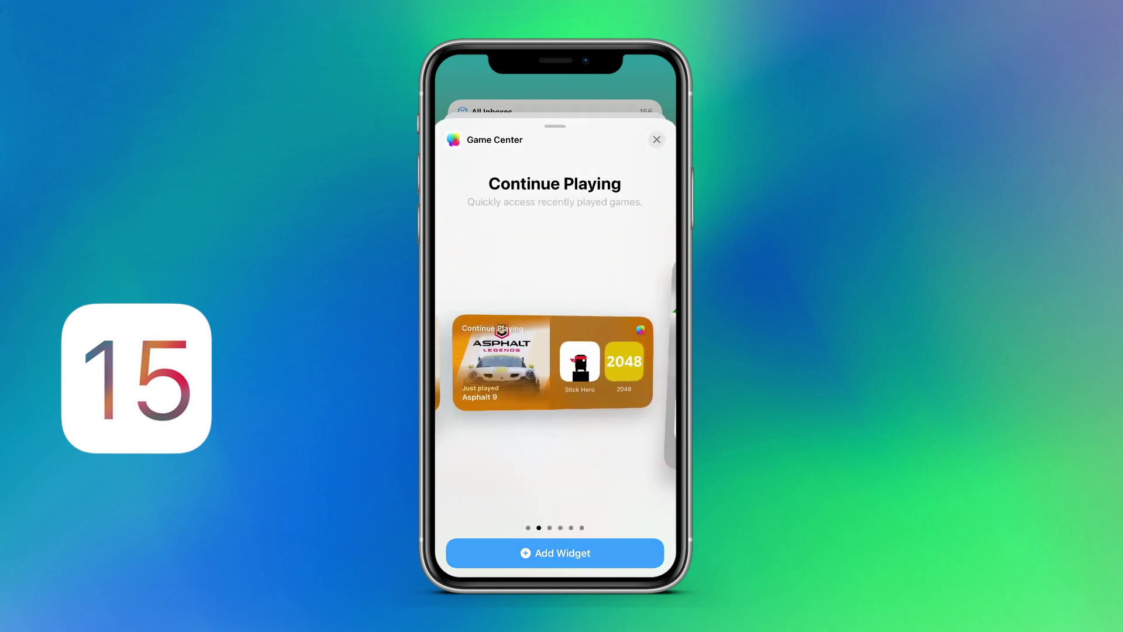
left_click(644, 69)
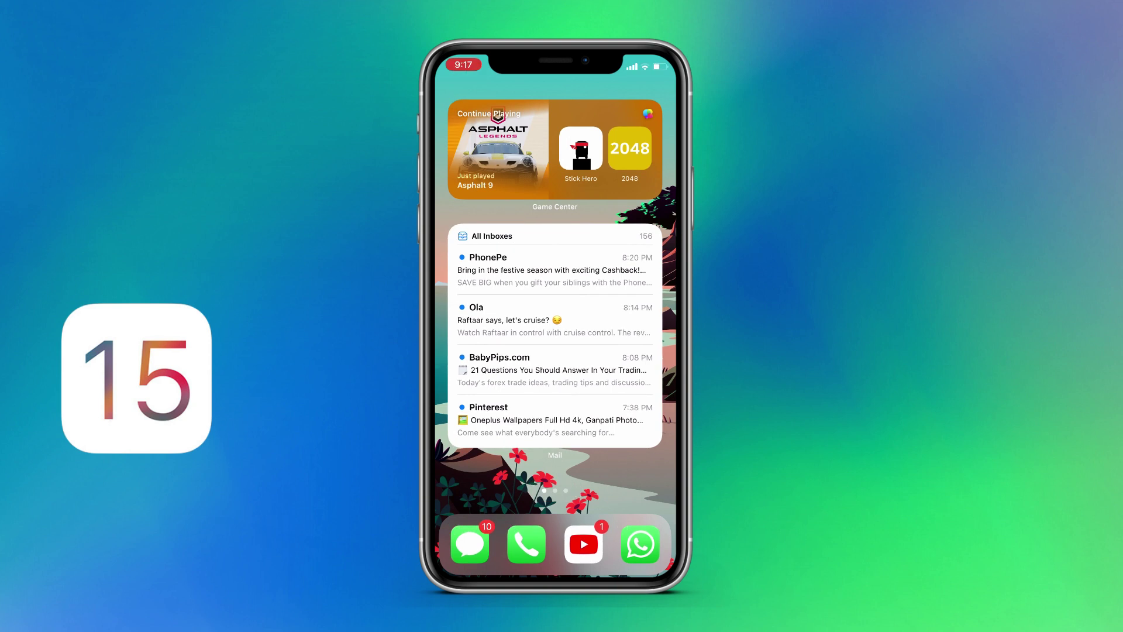
Launch and close Asphalt 9, 2048 and Stick Hero from the Game Center widget.
left_click(498, 150)
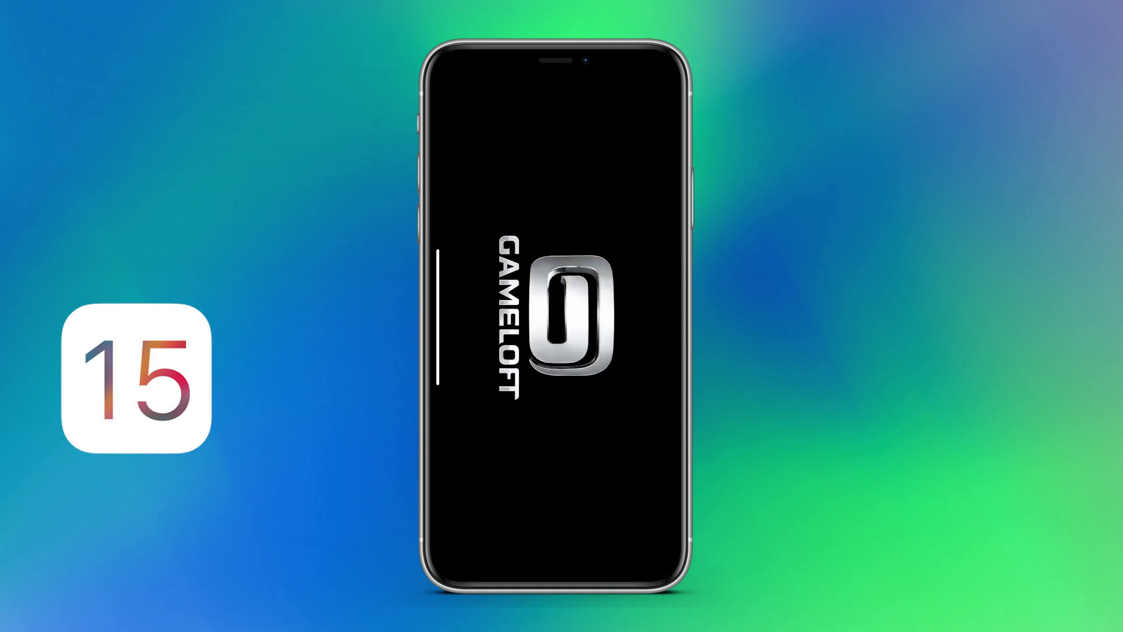
left_click_drag(438, 317, 539, 317)
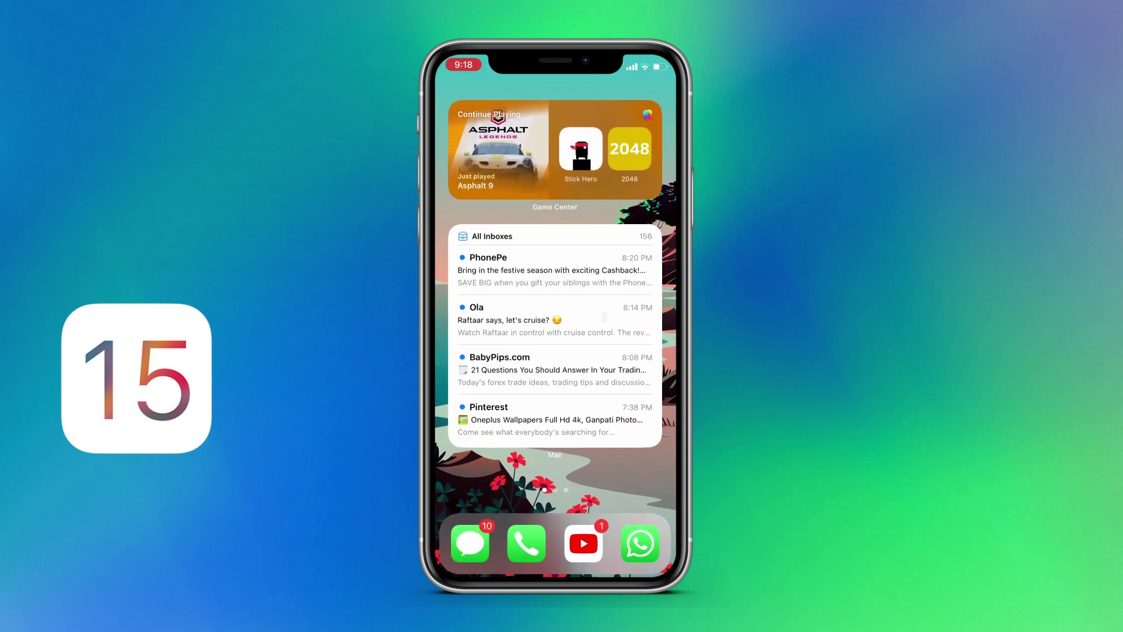
left_click(629, 151)
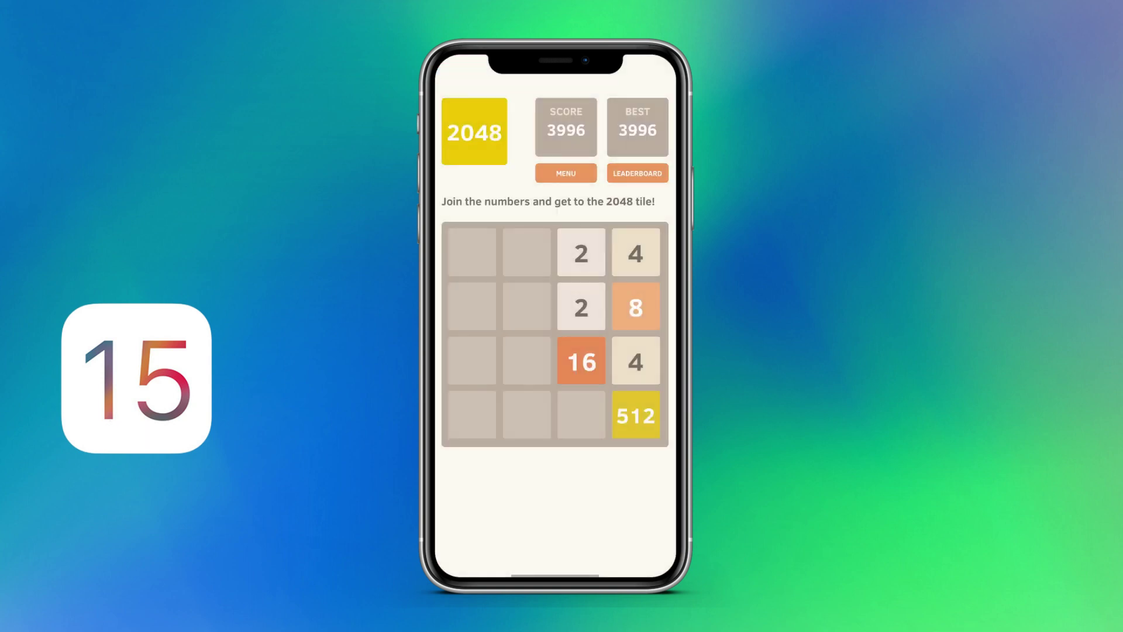
left_click_drag(556, 575, 555, 410)
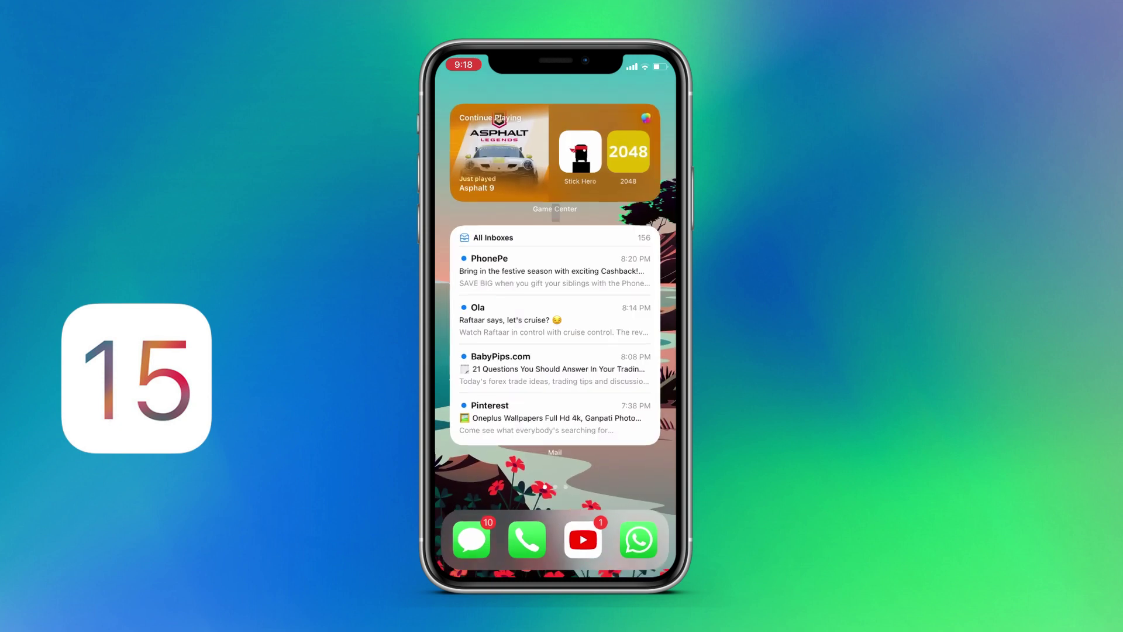
left_click(582, 152)
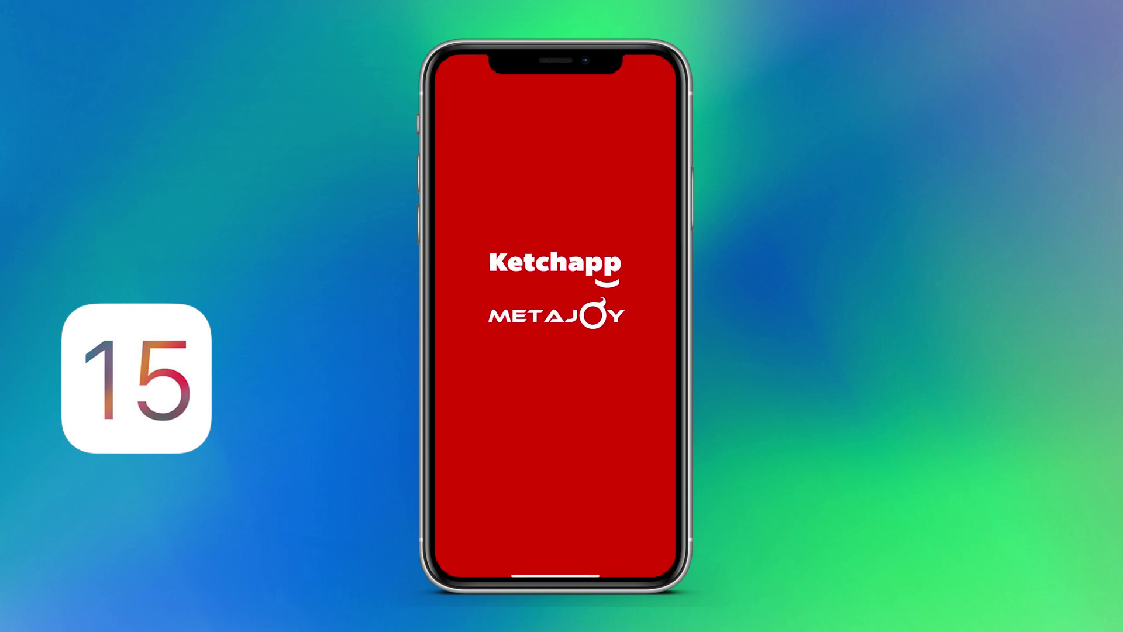
left_click_drag(556, 575, 586, 483)
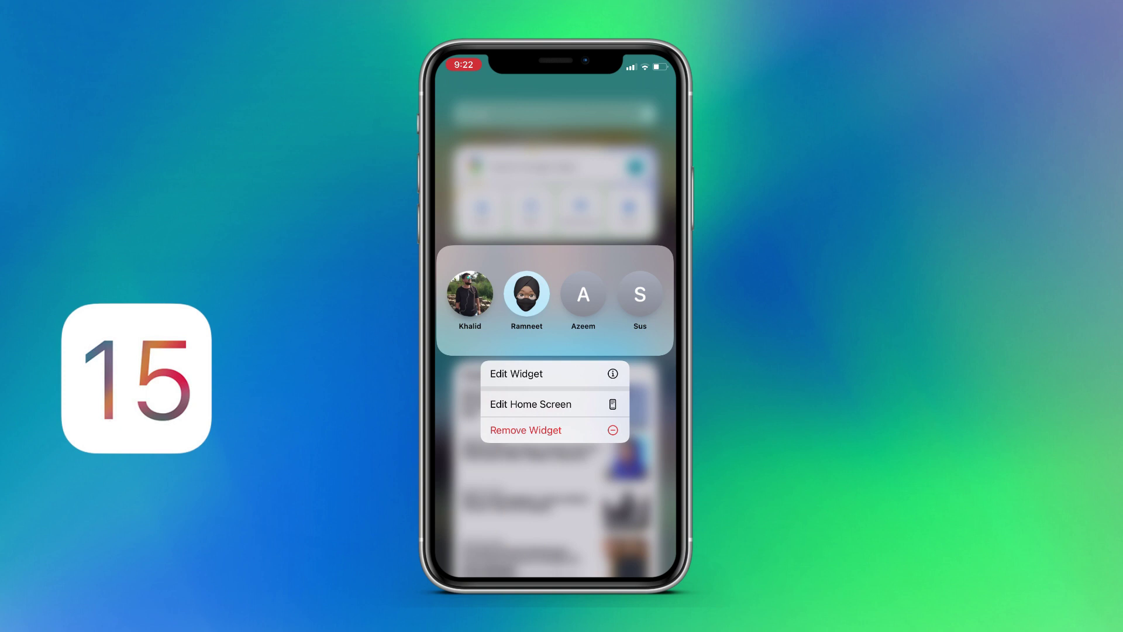
Preview the Contacts widget sizes without adding one, then close the gallery and finish editing.
scroll(555, 316, "down", 5)
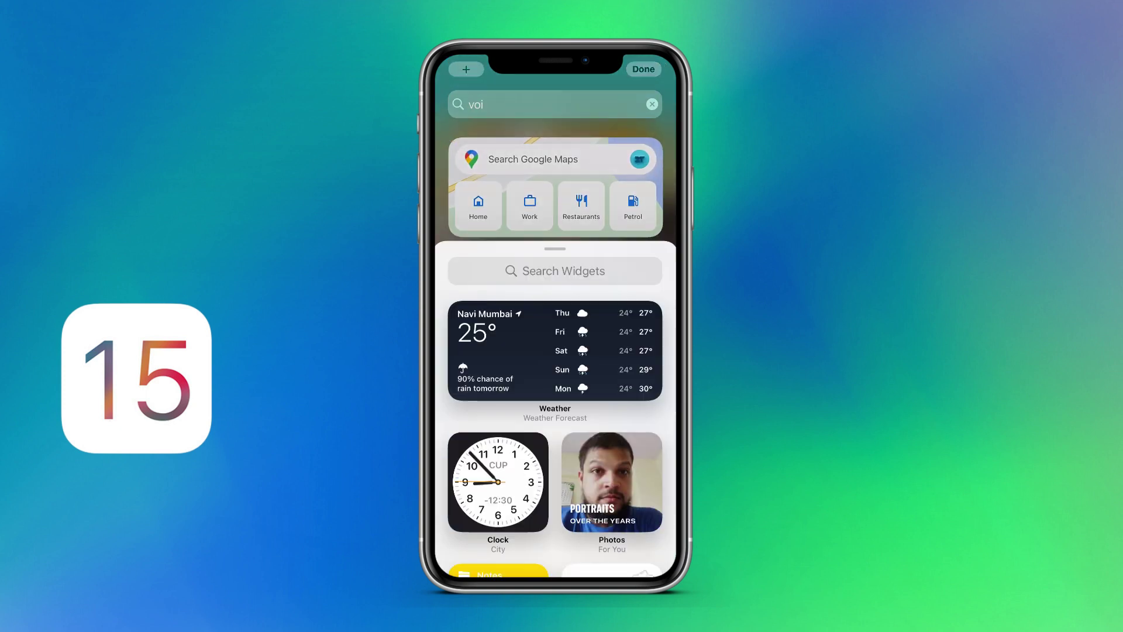
scroll(556, 351, "down", 3)
scroll(555, 351, "down", 5)
scroll(556, 352, "down", 5)
scroll(556, 352, "down", 5)
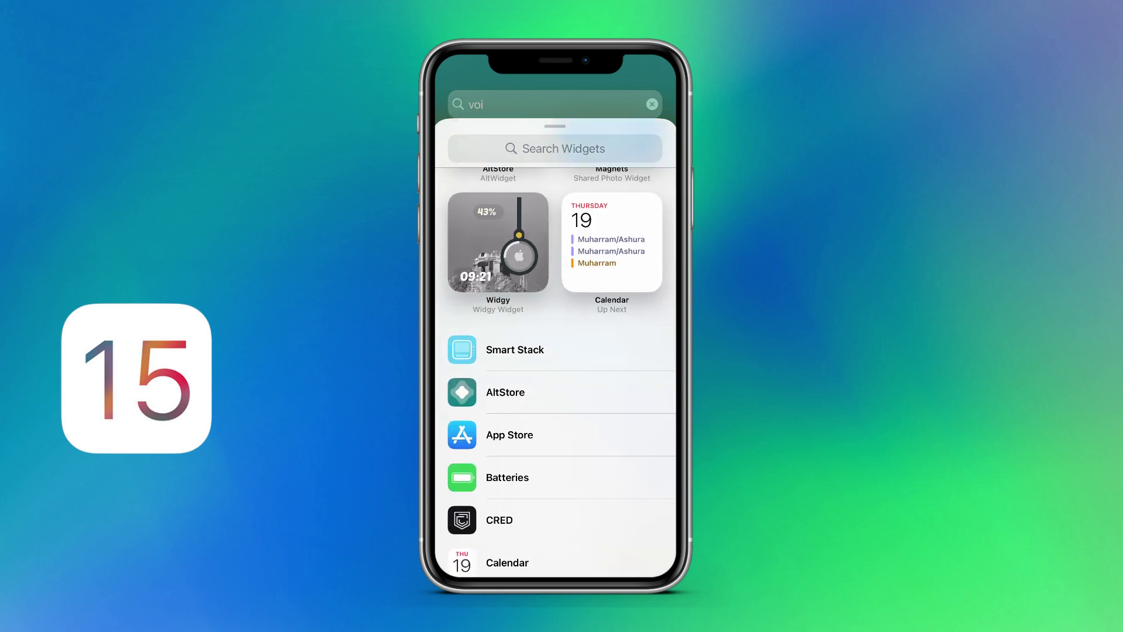
scroll(556, 351, "down", 5)
left_click(507, 405)
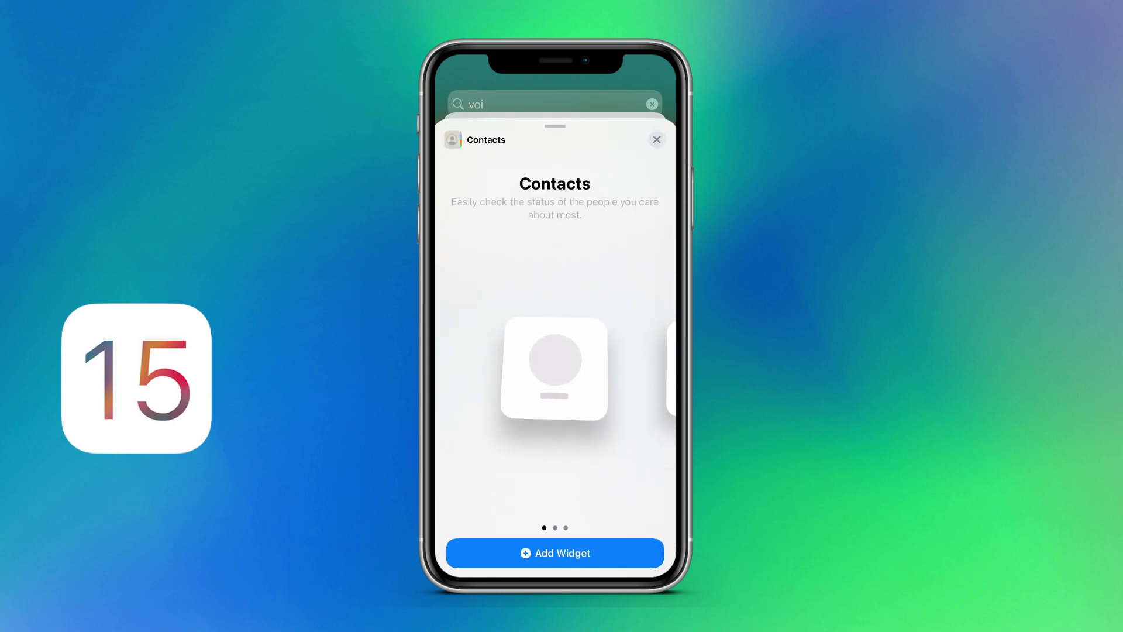
left_click_drag(614, 369, 498, 369)
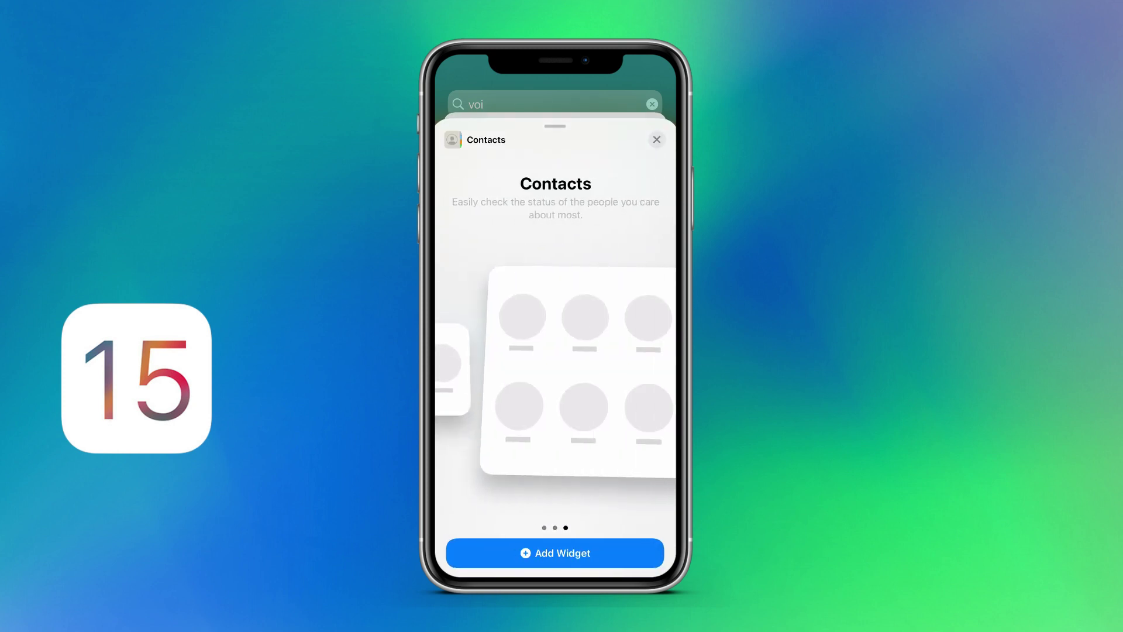
left_click(657, 139)
left_click_drag(555, 126, 555, 527)
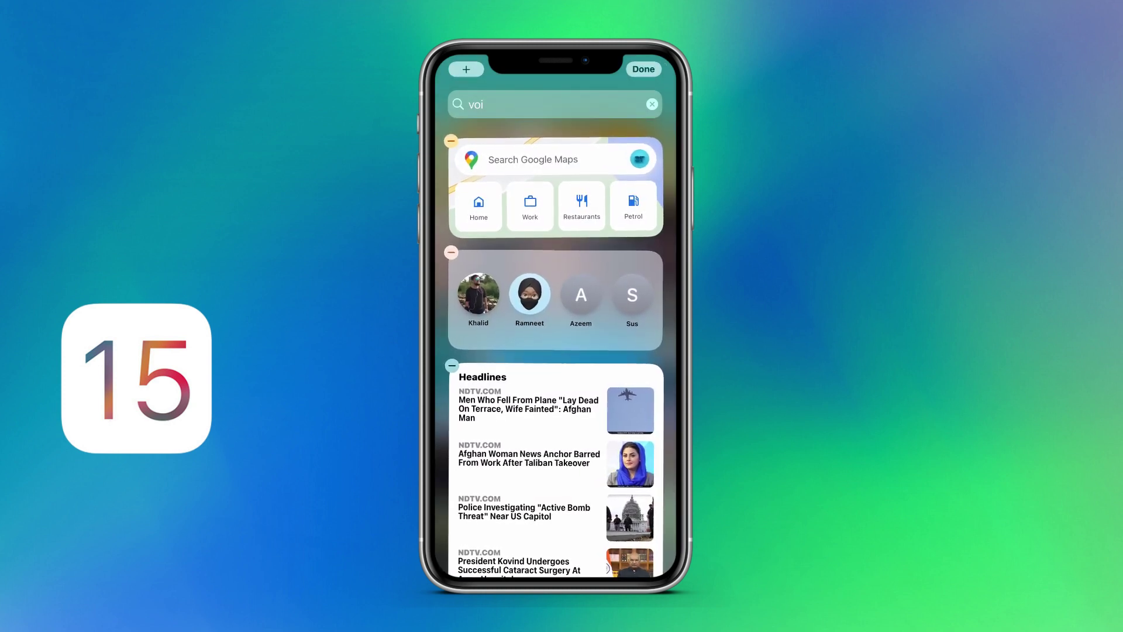
left_click(643, 69)
Add the small Sleep widget showing 6 hrs 43 min in bed.
left_click(504, 287)
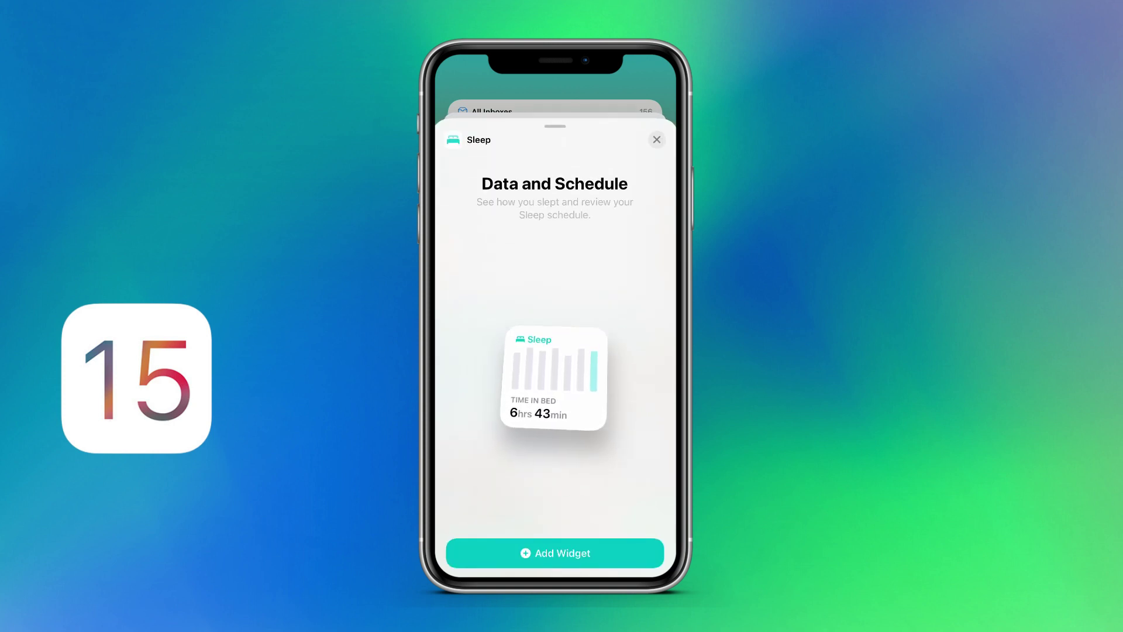
left_click(554, 553)
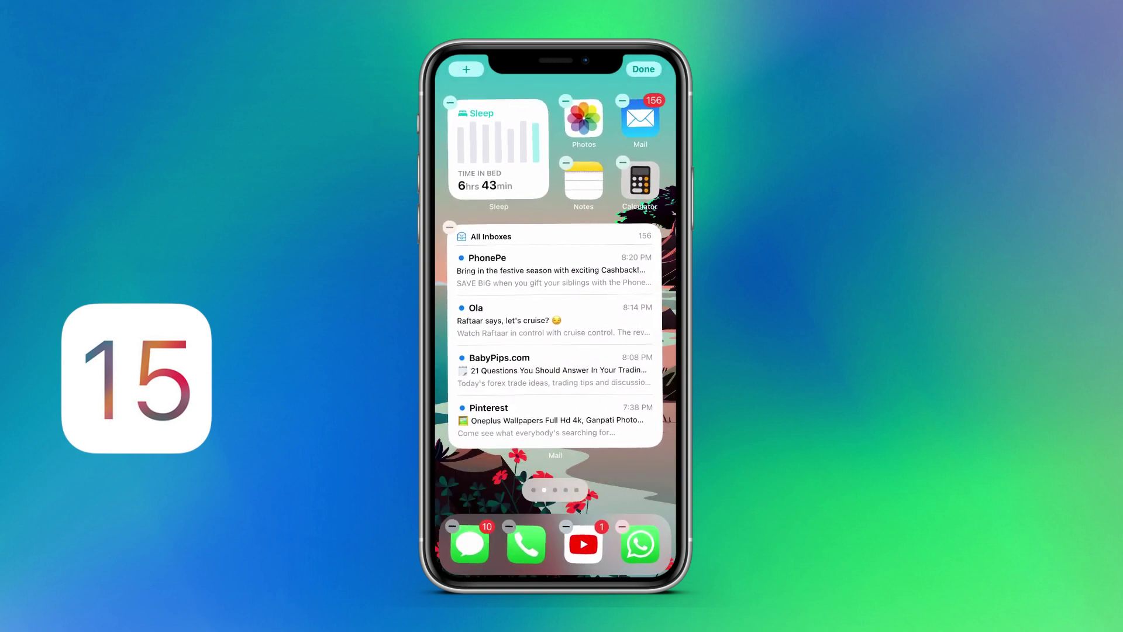
Exit home screen editing with the Sleep widget settled beside four apps.
left_click(644, 69)
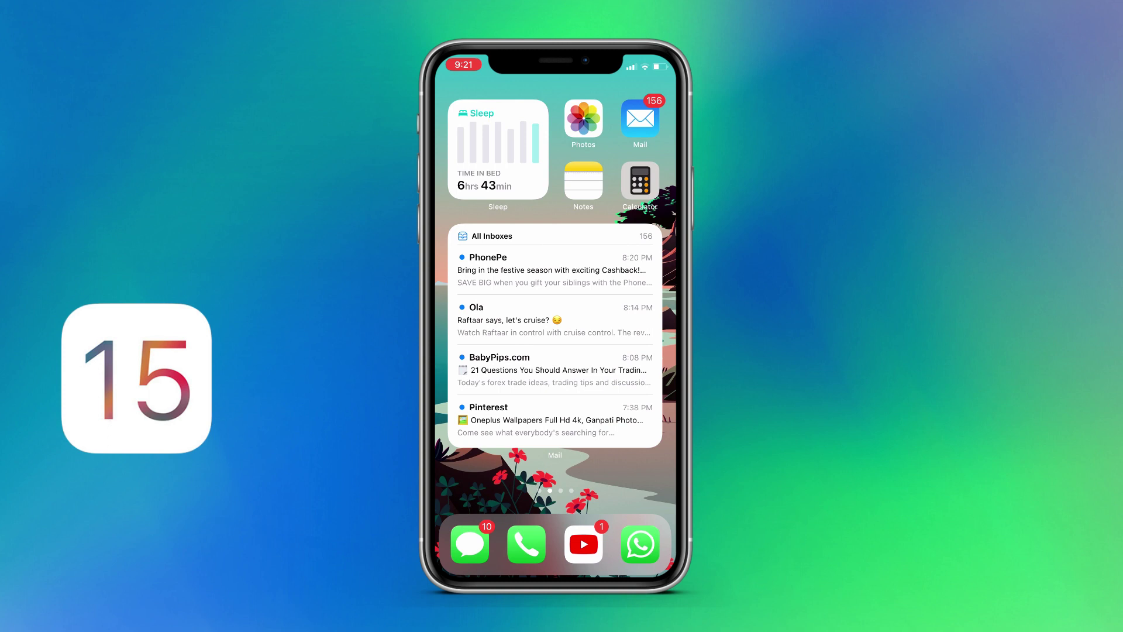